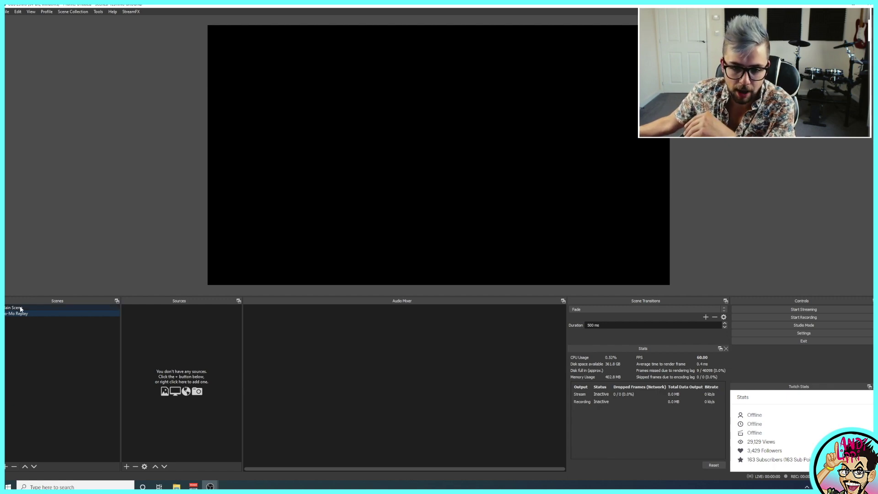
Preview Main Scene, return to Slo-Mo Replay, and bring up the source-type list
click(21, 310)
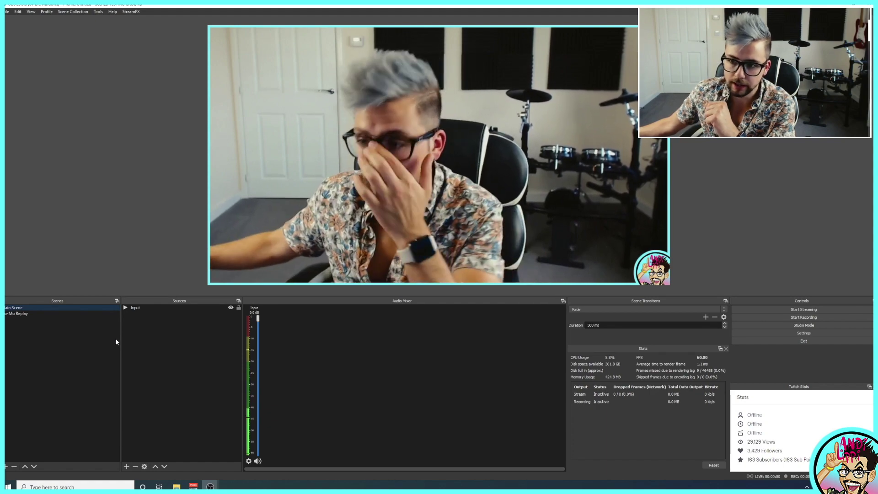
click(31, 314)
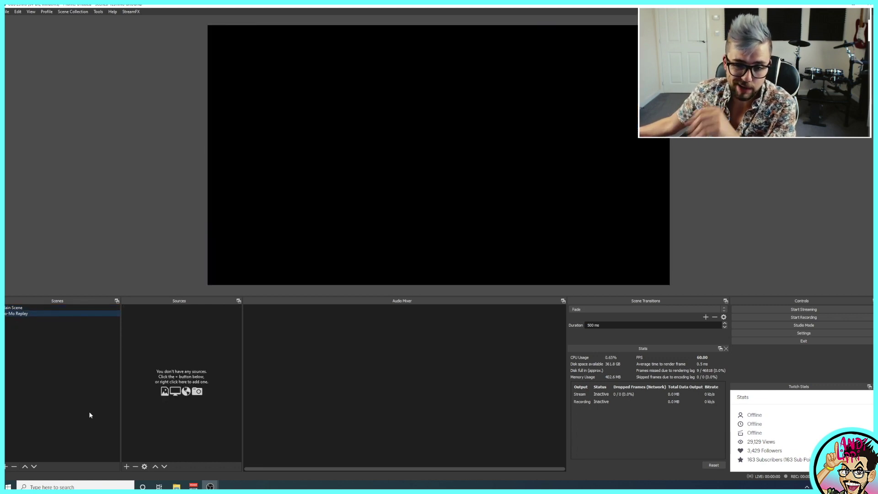
click(127, 468)
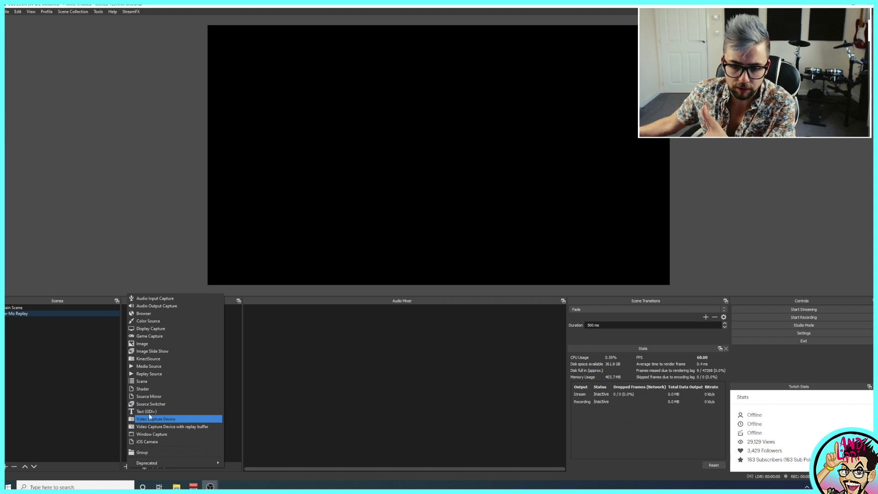
Create a new Replay Source in Slo-Mo Replay and expand its Video Source list
click(147, 375)
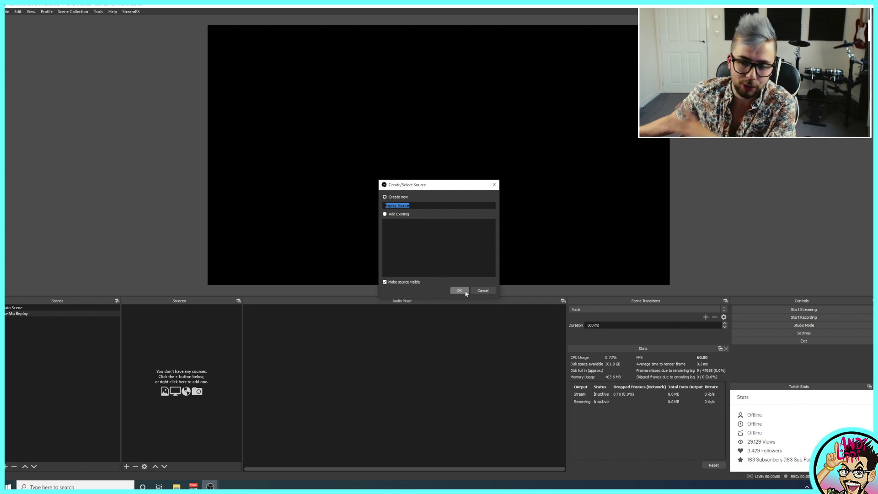
click(466, 293)
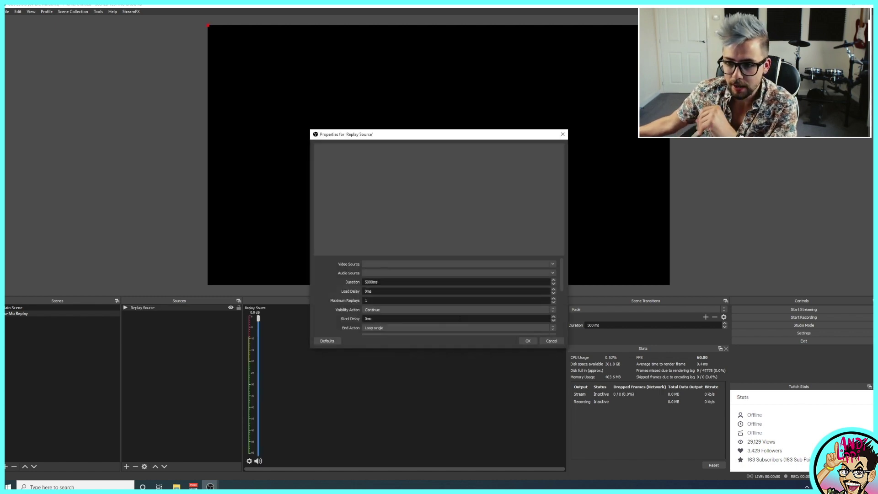
click(553, 265)
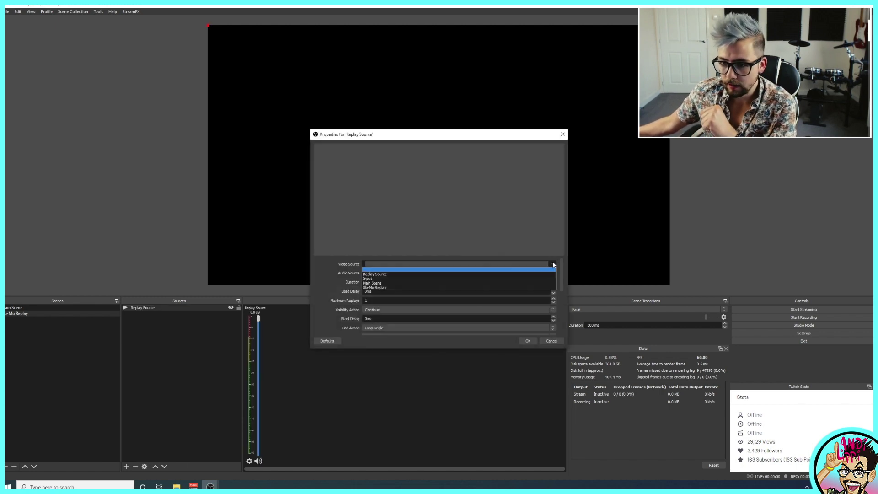
Set both the Video Source and Audio Source of the replay to Input
click(386, 279)
click(552, 251)
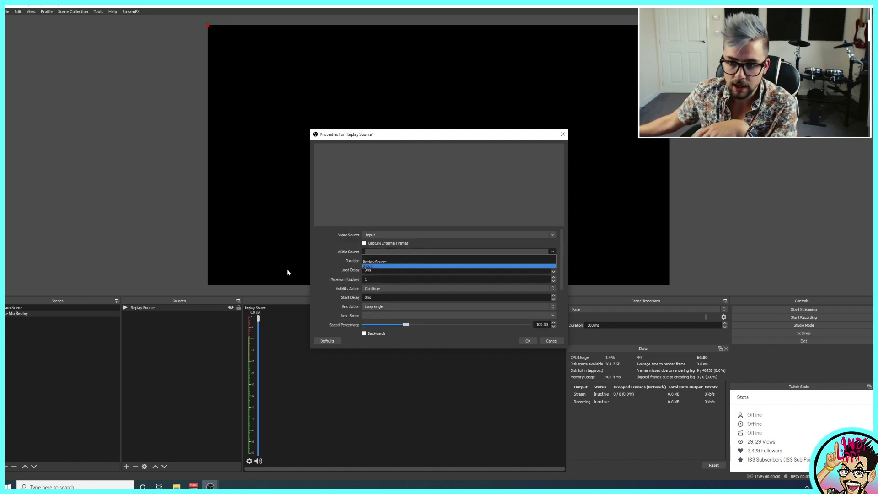
click(375, 266)
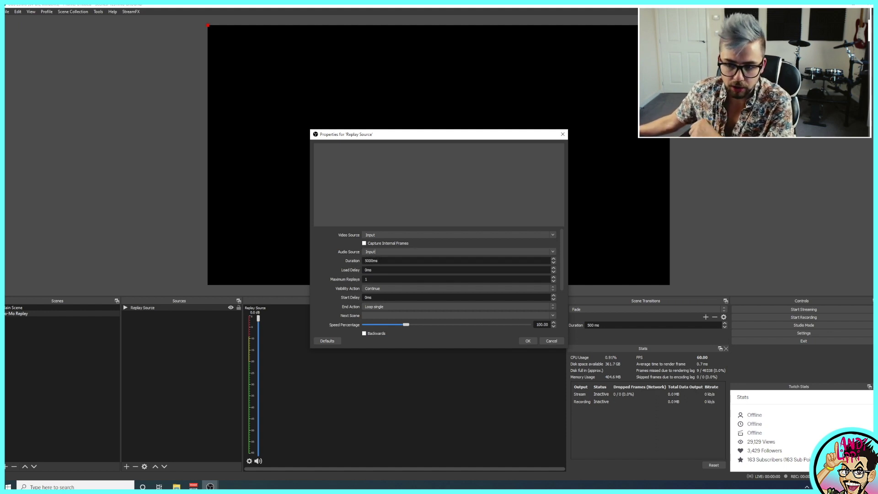
Set Duration to 10000 ms and Speed Percentage to 100, then close the properties
text(10)
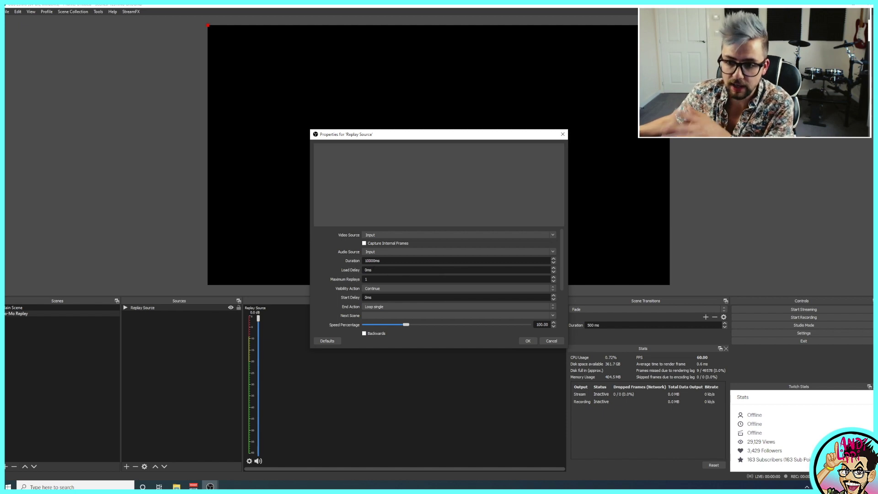
scroll(360, 251, down, 1)
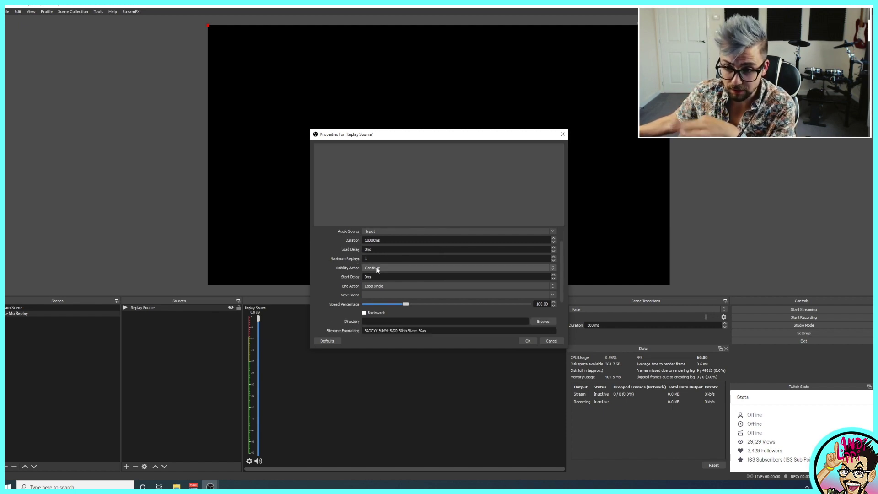
scroll(402, 283, down, 1)
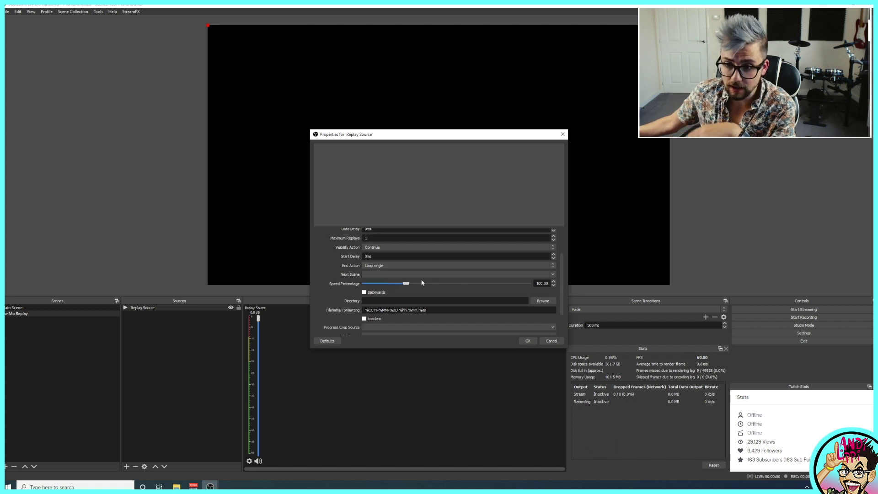
mouse_move(404, 285)
mouse_down()
mouse_move(386, 285)
mouse_move(526, 284)
mouse_move(384, 294)
mouse_move(391, 289)
mouse_up()
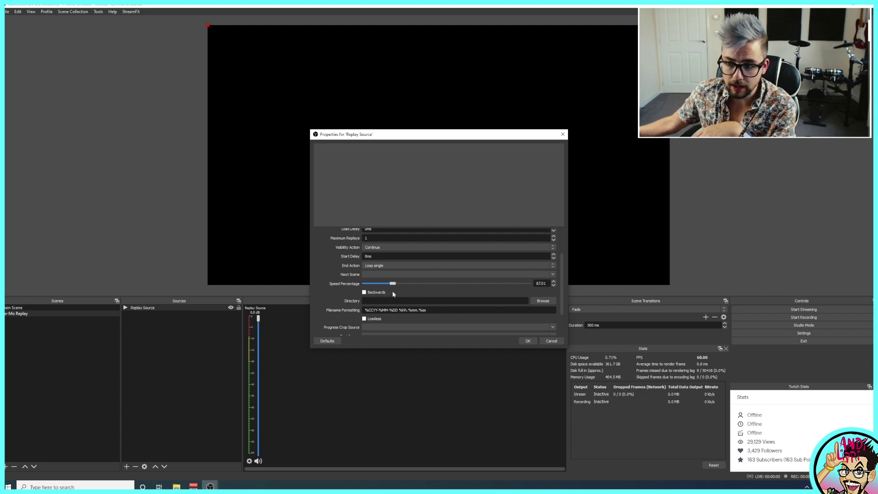
double_click(539, 284)
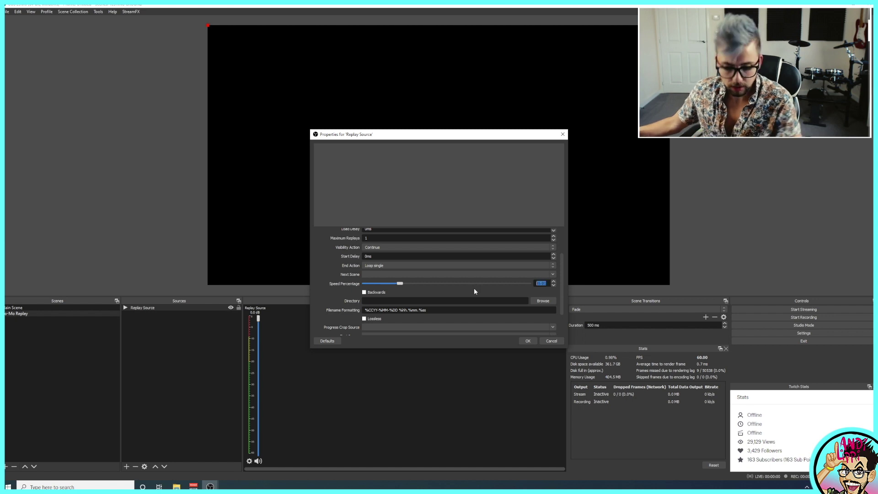
text(100)
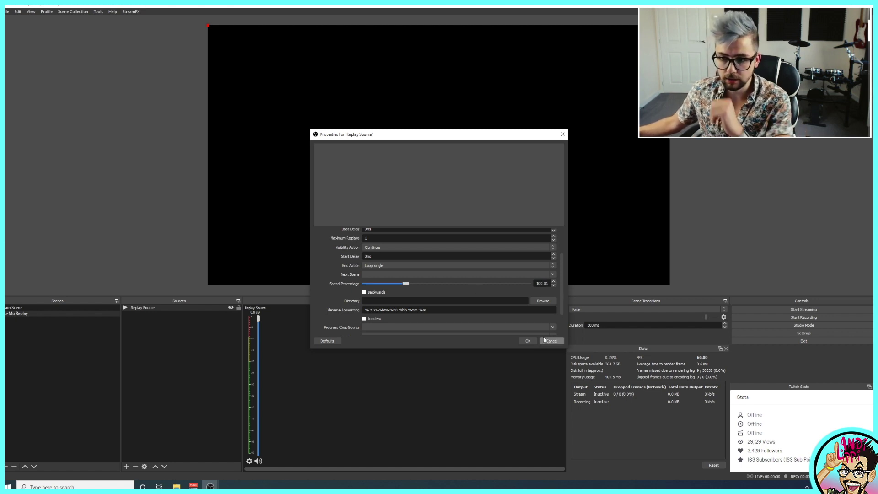
scroll(469, 329, down, 2)
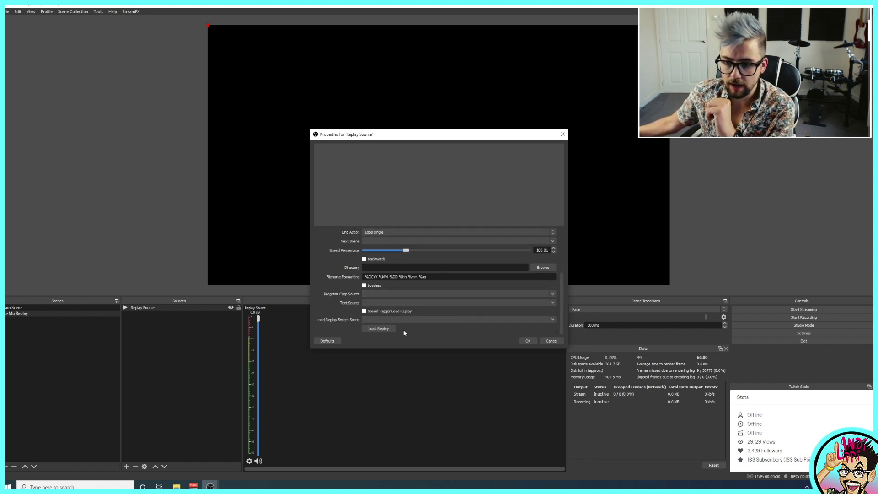
click(541, 341)
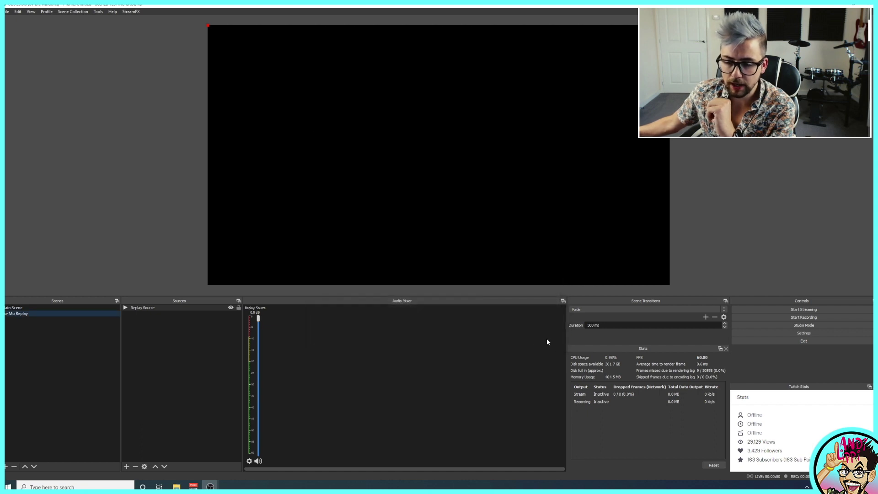
Go to the Hotkeys page in Settings and scroll to the Replay Source entries
click(6, 12)
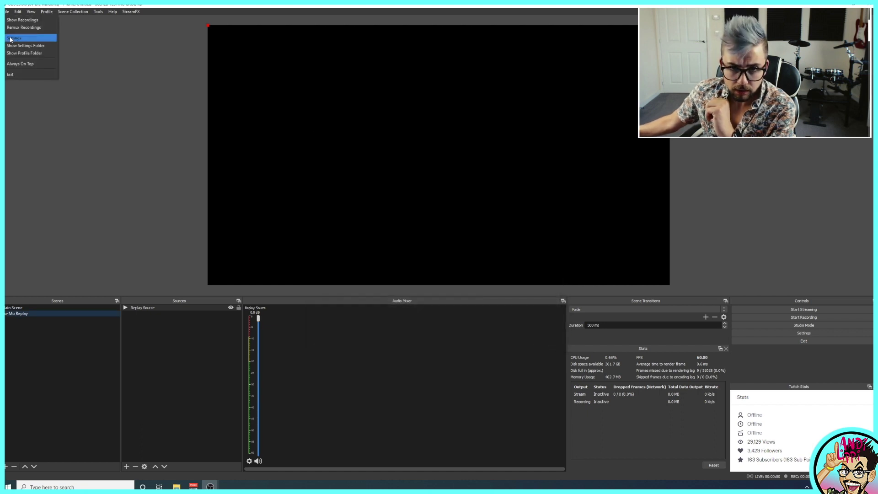
click(10, 38)
click(295, 210)
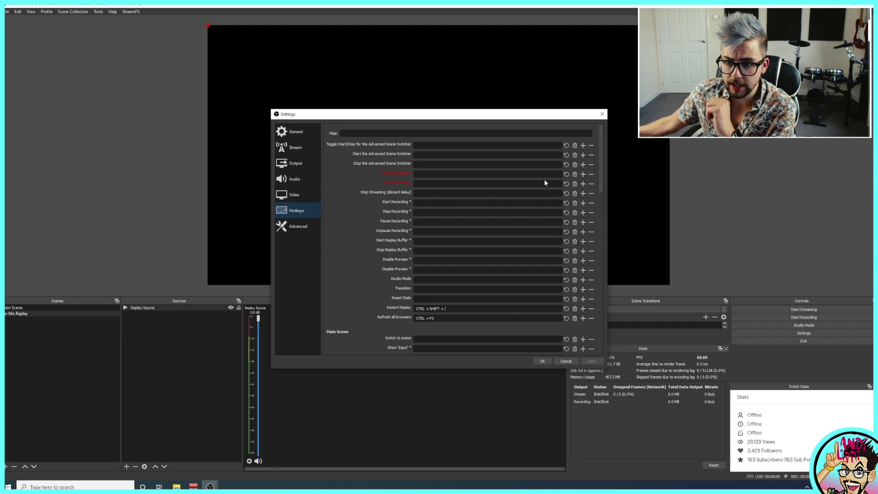
scroll(545, 183, down, 15)
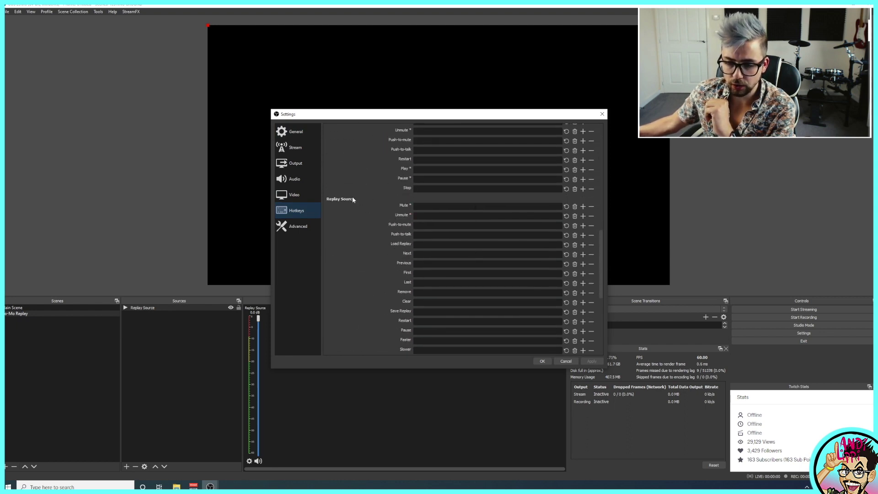
scroll(377, 207, up, 5)
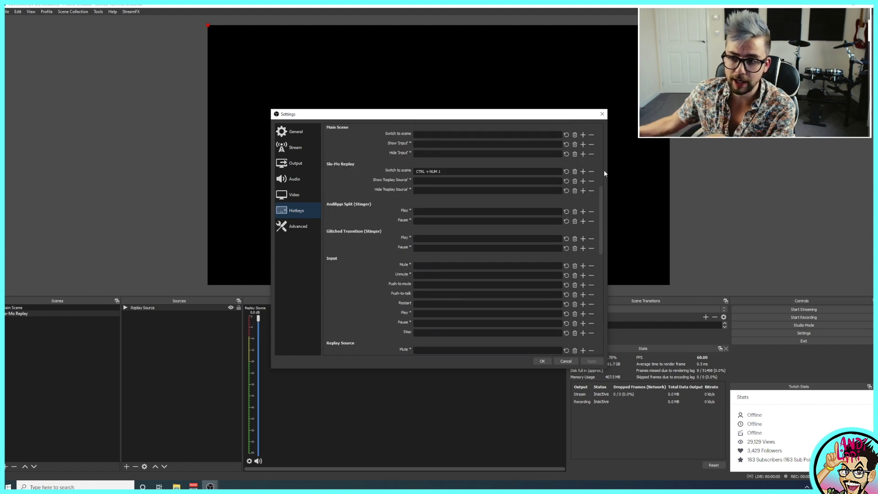
drag(600, 196, 602, 324)
scroll(456, 234, up, 15)
scroll(455, 232, down, 10)
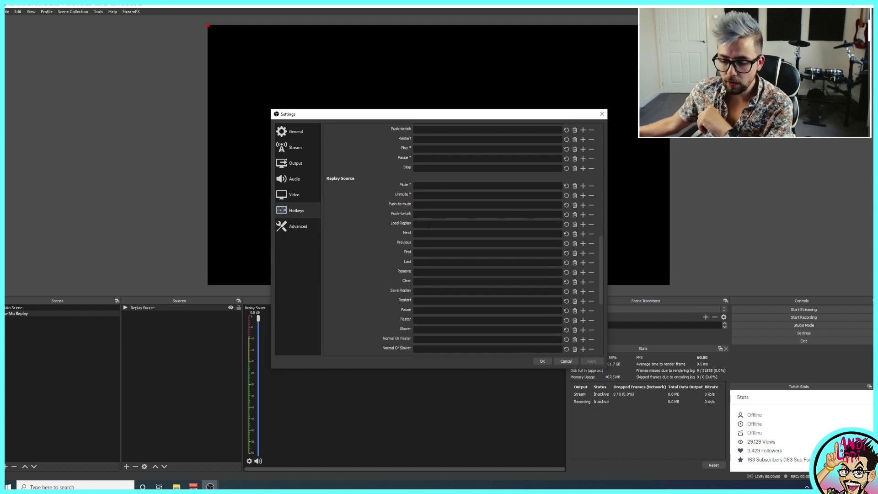
Bind CTRL + NUM 1 to the Replay Source's Load Replay action
click(429, 224)
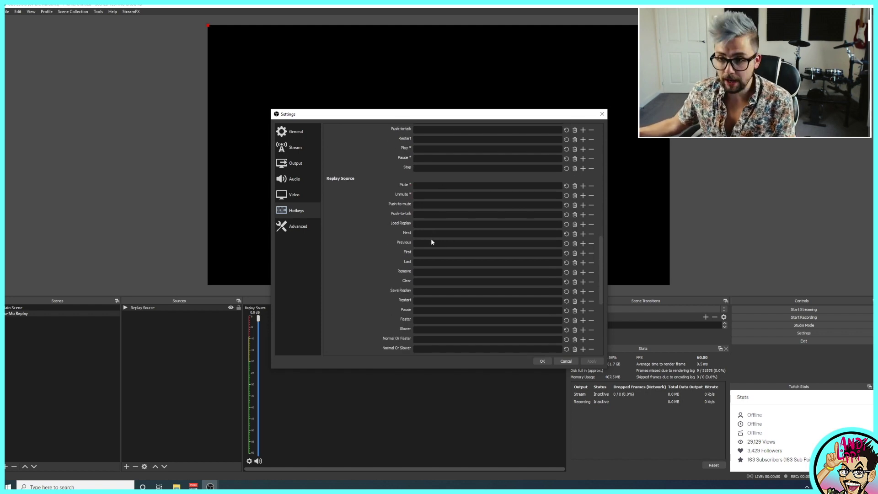
key(ctrl+KP_1)
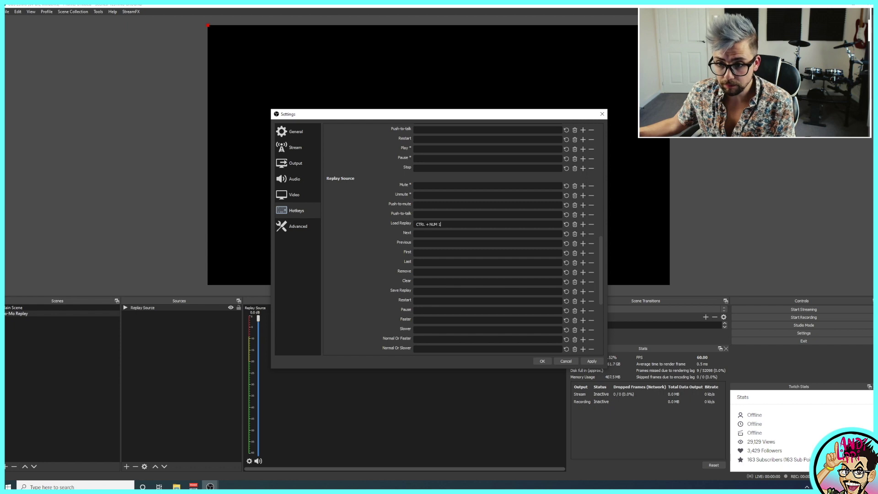
scroll(369, 320, down, 4)
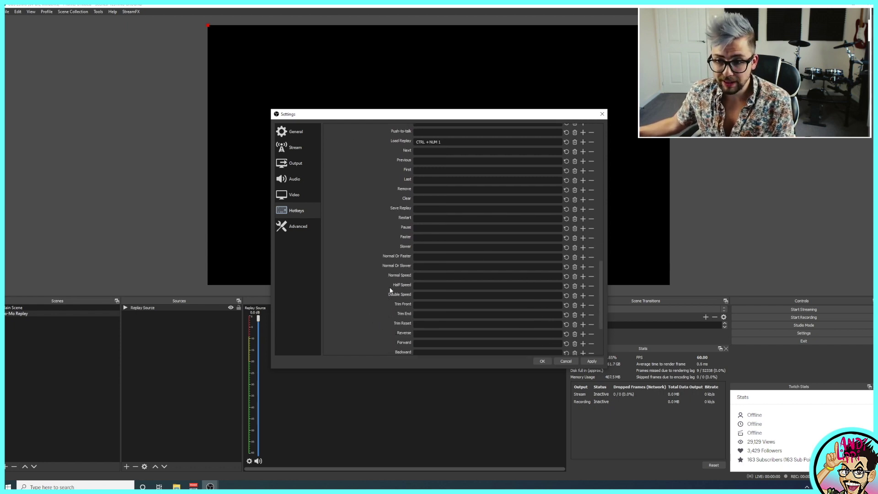
Assign CTRL + NUM 1 to Half Speed as well and confirm the Settings with OK
key(ctrl+KP_1)
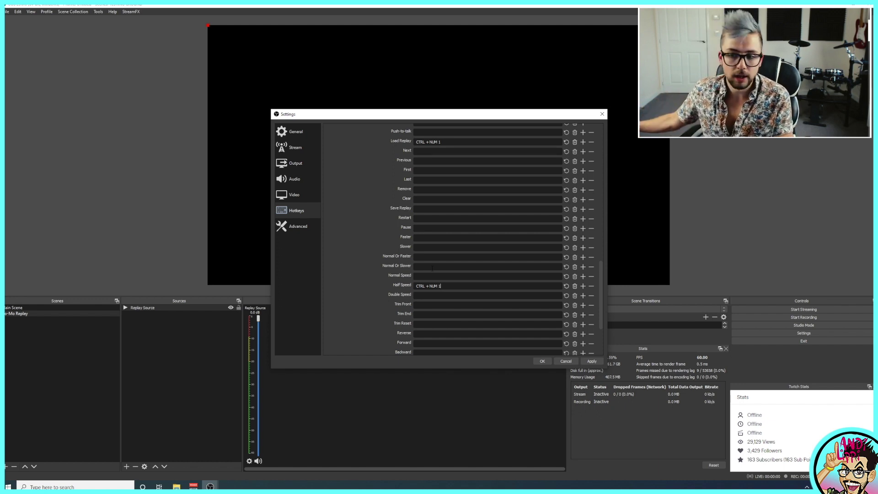
scroll(410, 284, up, 10)
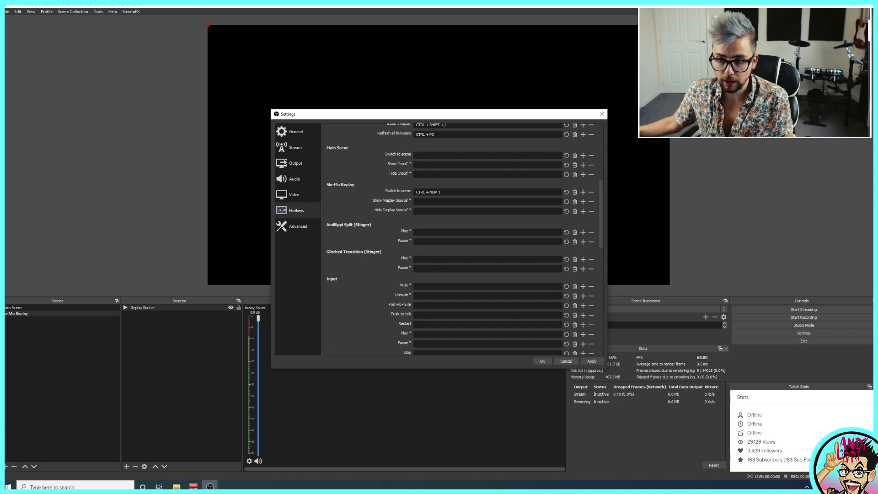
scroll(430, 196, down, 10)
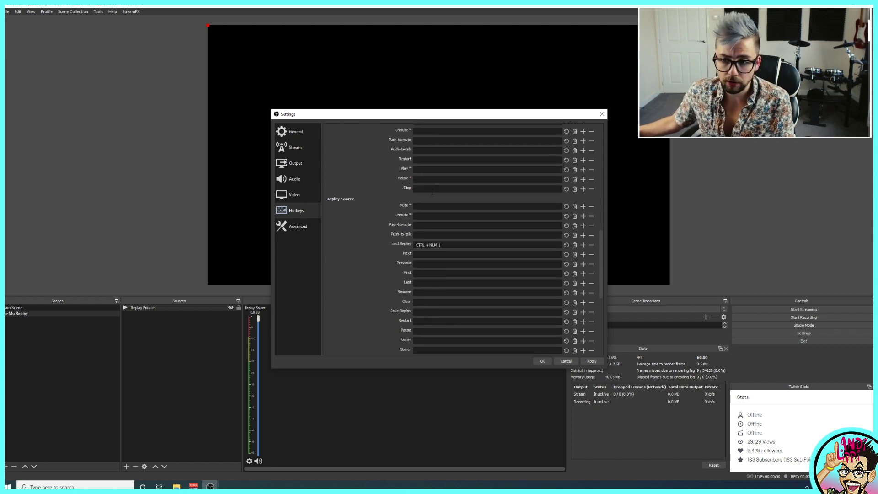
scroll(430, 197, up, 3)
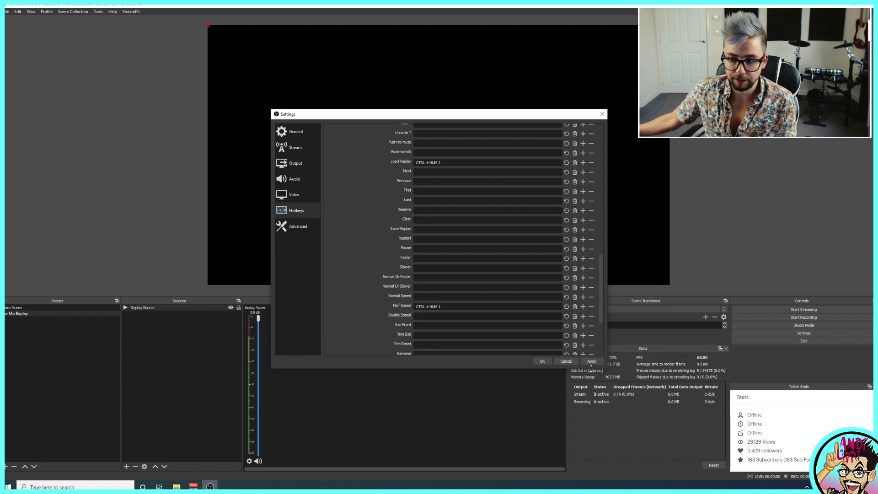
click(542, 361)
Reselect Slo-Mo Replay and drag the Replay Source's right edge left to fit the canvas
click(46, 307)
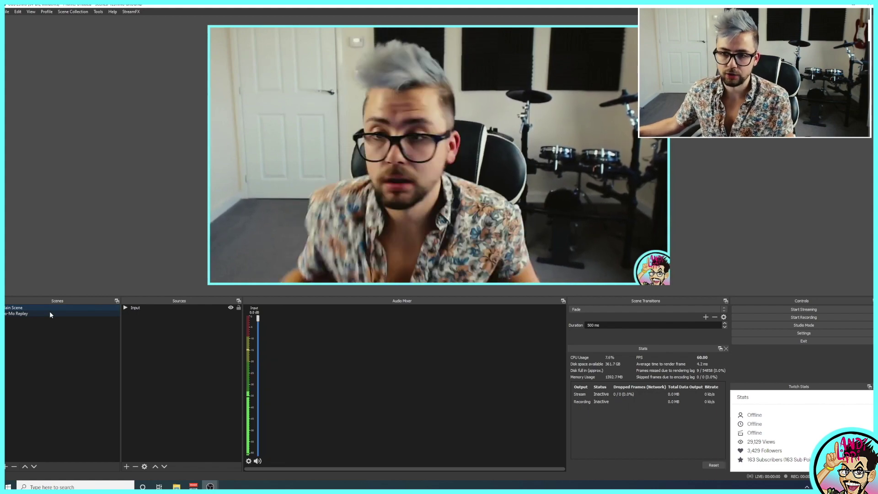
click(50, 314)
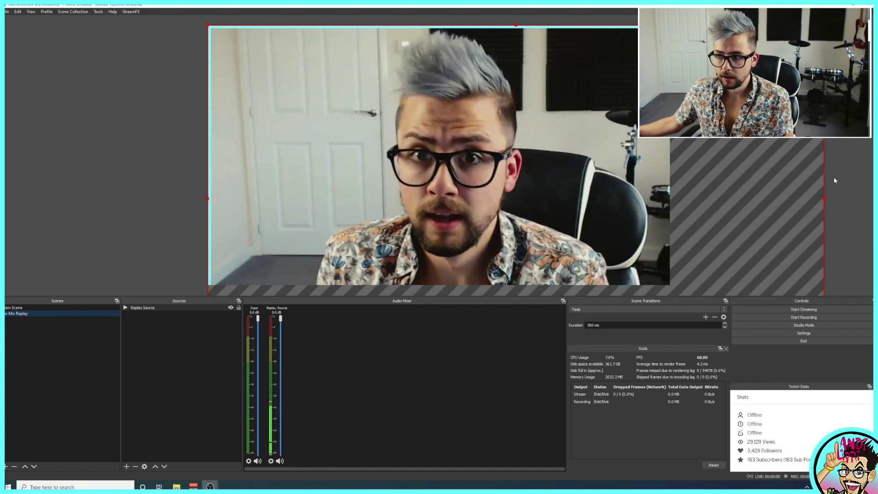
drag(825, 200, 671, 202)
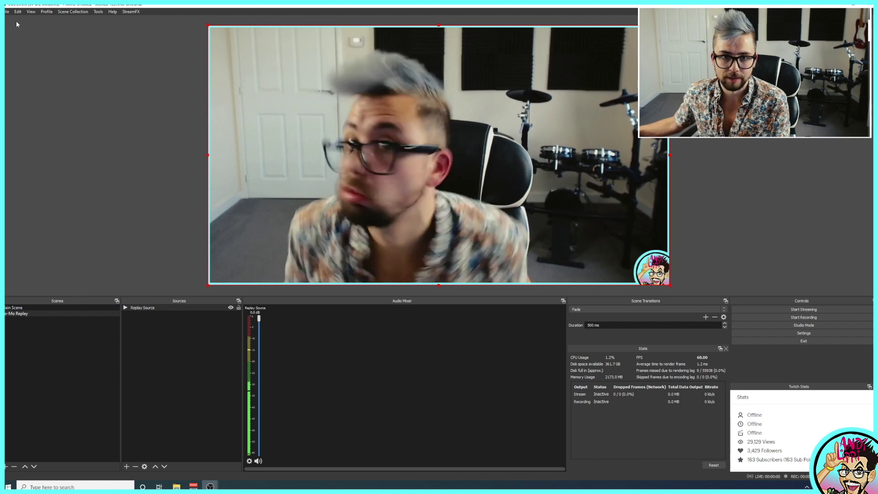
Go to the Hotkeys page in Settings and scroll down to the Replay Source entries
click(7, 11)
click(23, 37)
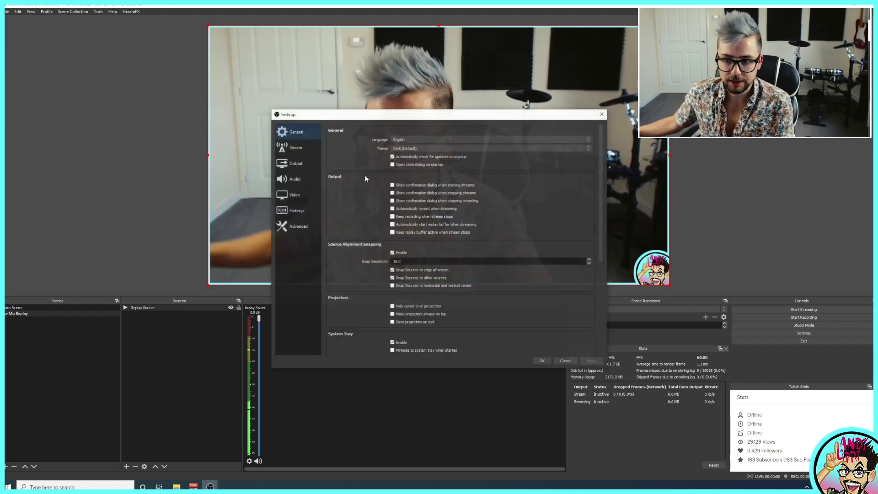
click(296, 211)
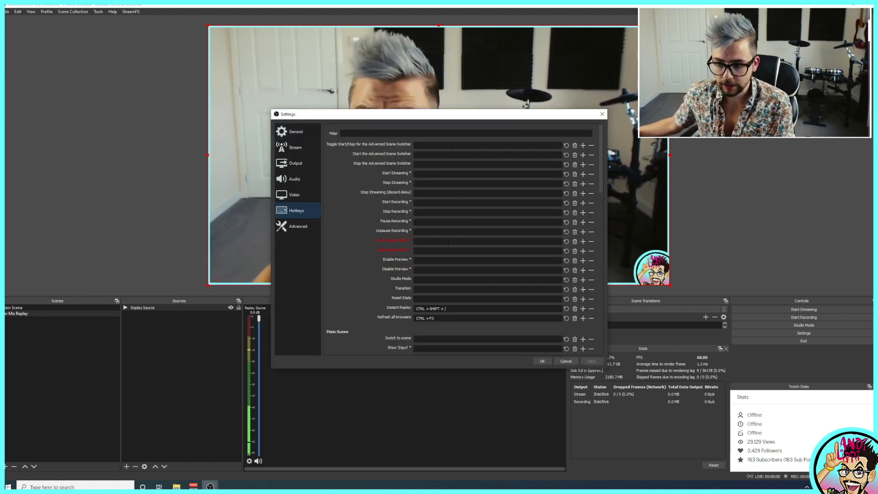
scroll(448, 248, down, 10)
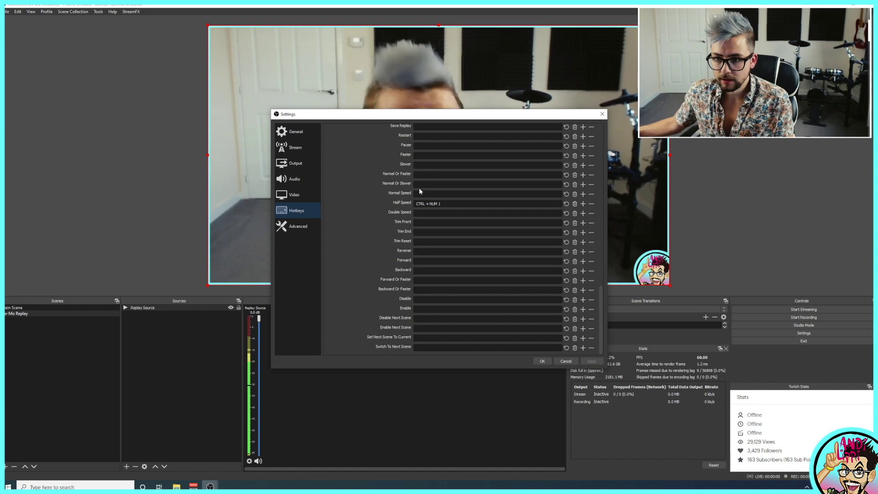
Bind CTRL + NUM 2 to the Slower action, apply it, and close Settings
click(420, 164)
key(ctrl+KP_2)
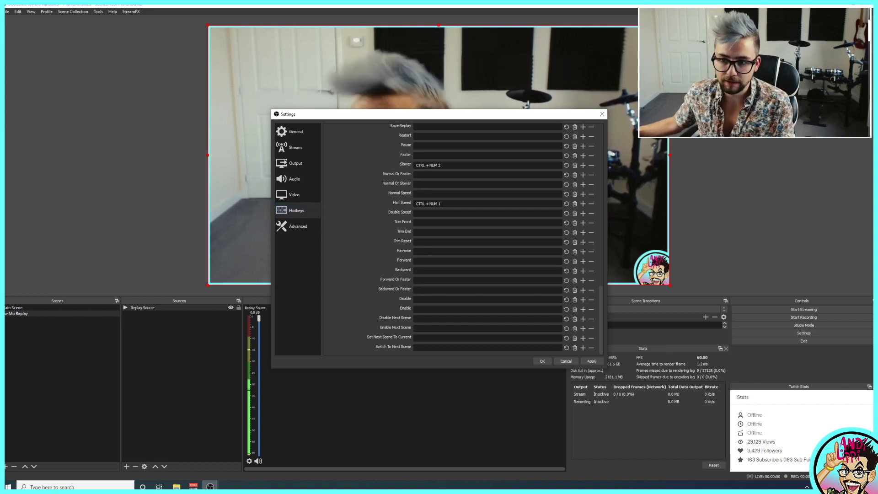
click(591, 361)
click(562, 362)
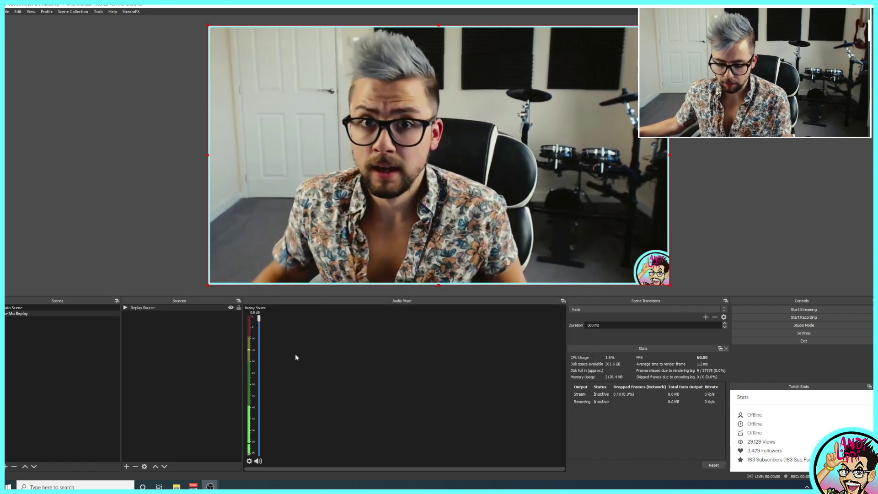